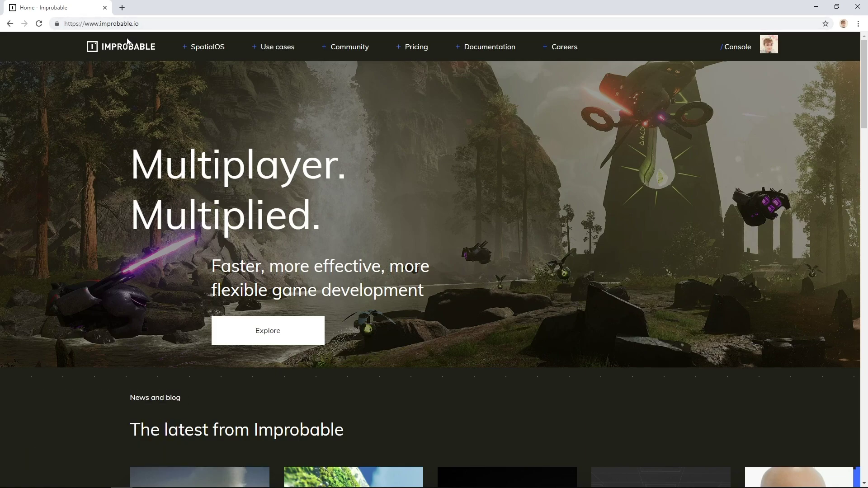
# Open the SpatialOS documentation overview and go to the Get started Introduction page of the GDK for Unreal docs.
pyautogui.moveTo(488, 45)
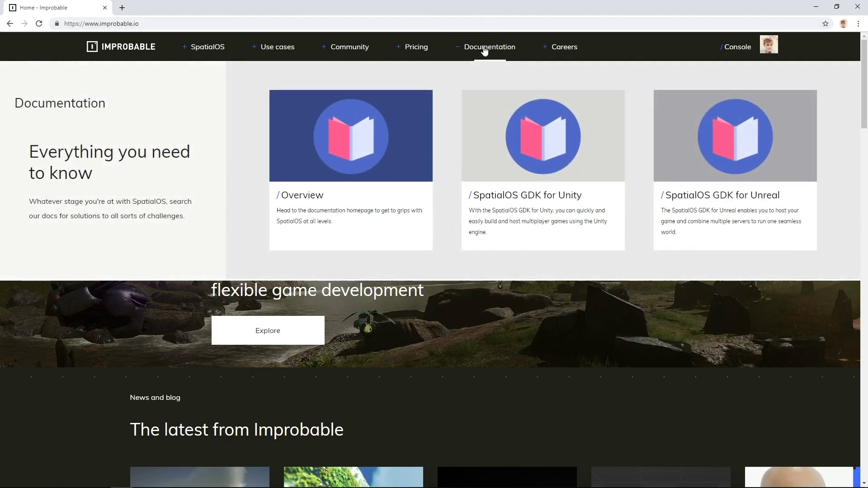
pyautogui.click(382, 143)
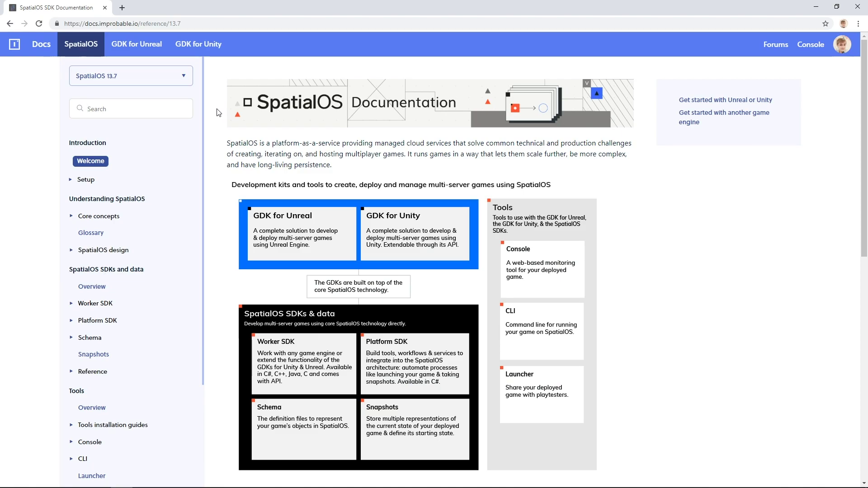
pyautogui.click(143, 53)
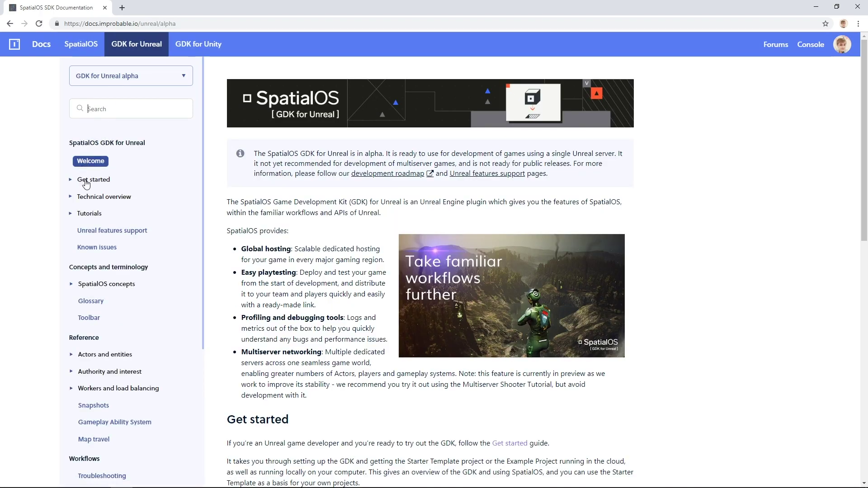
pyautogui.click(86, 181)
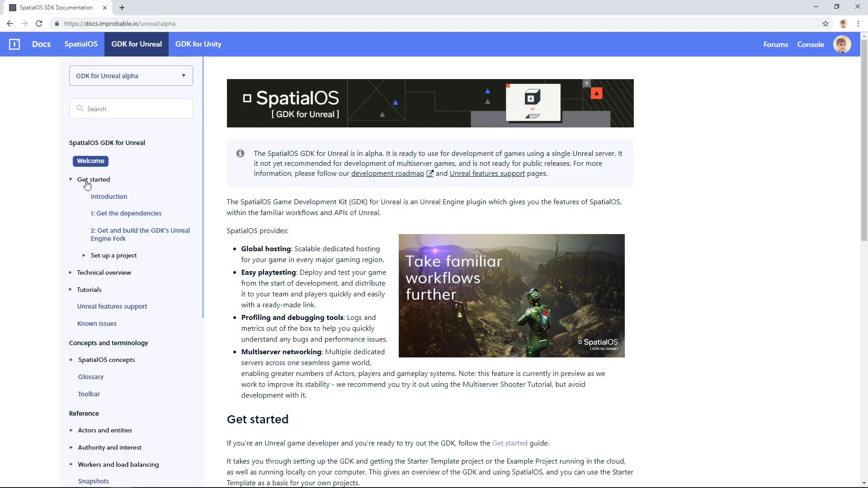
pyautogui.click(122, 199)
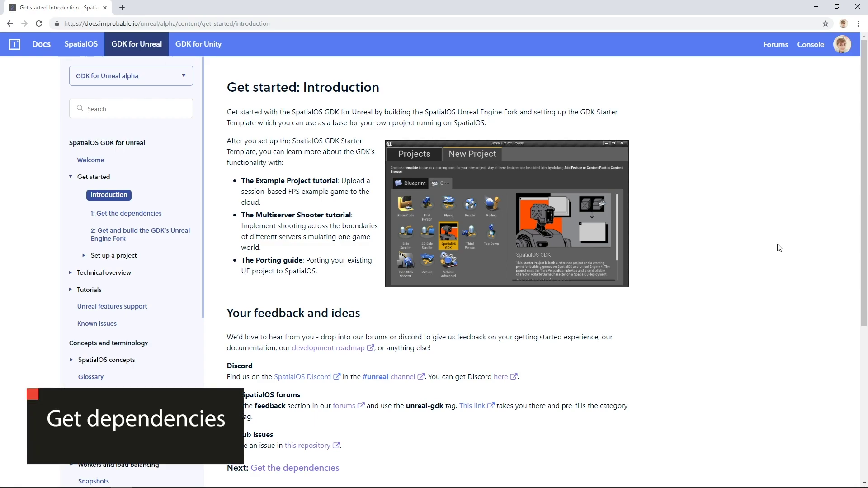
# Open the "1: Get the dependencies" page and go through the hardware requirements to the Step 3: Software section.
pyautogui.click(100, 213)
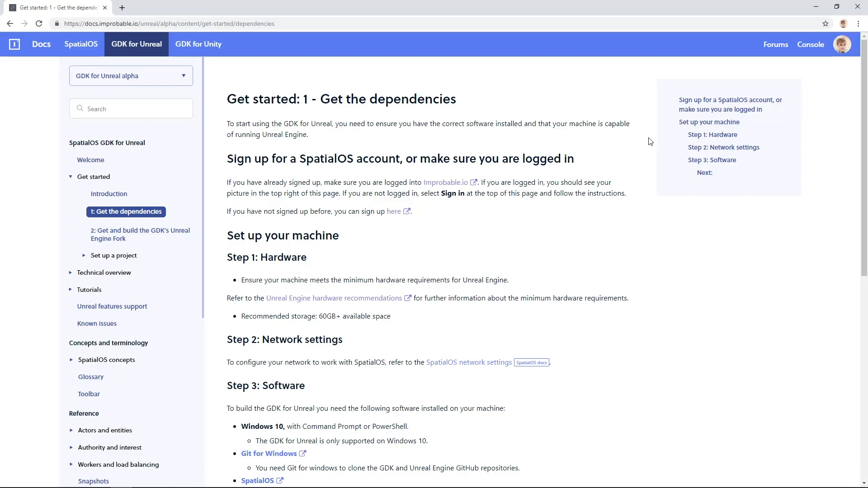
pyautogui.click(693, 135)
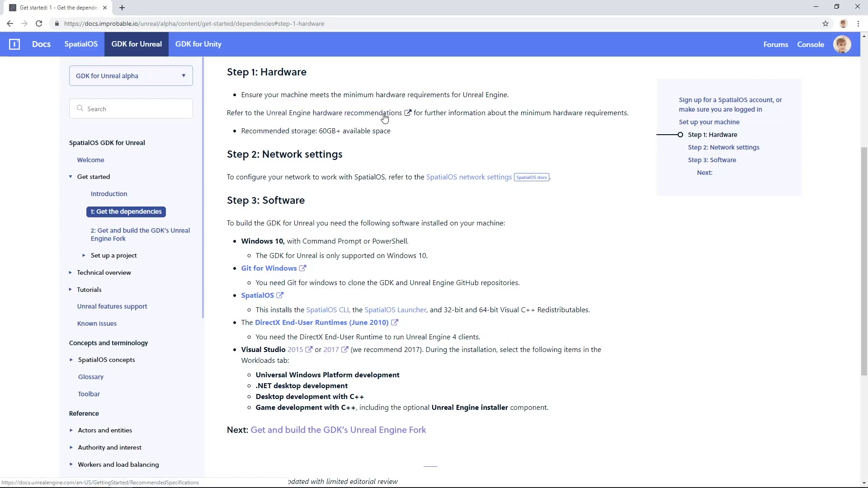
pyautogui.click(730, 163)
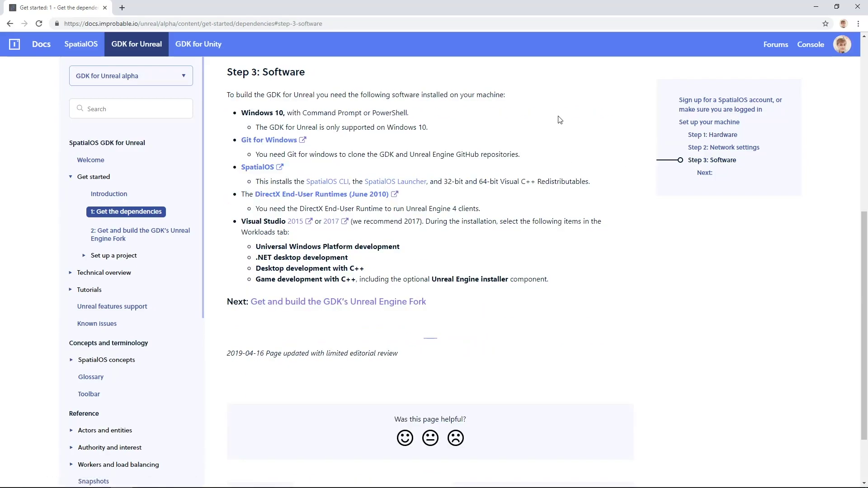
# Download the Git for Windows installer from the dependencies list and launch it.
pyautogui.click(279, 144)
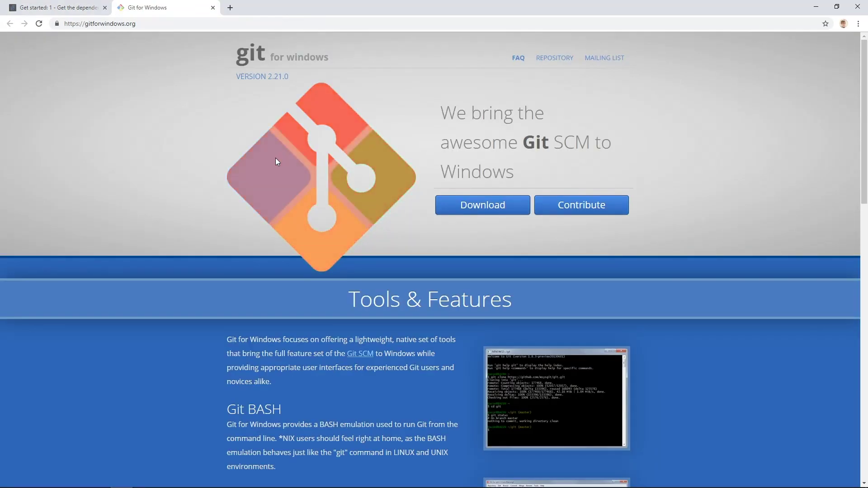
pyautogui.click(472, 206)
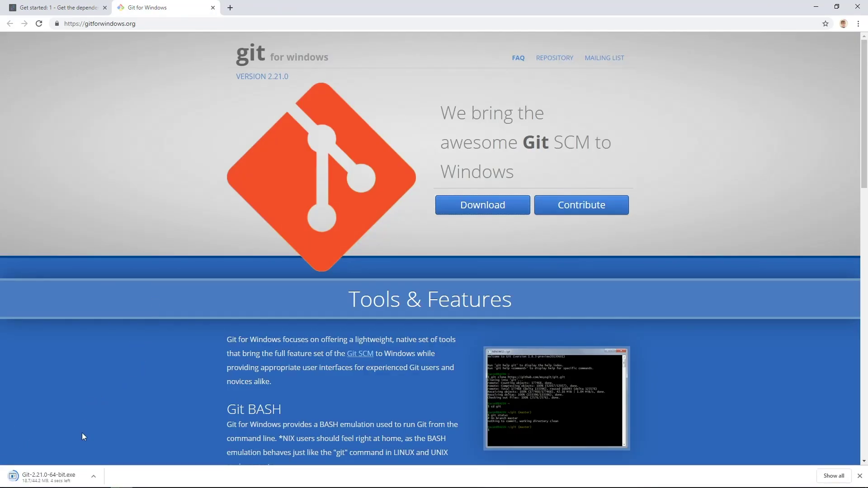
pyautogui.click(70, 479)
# Install Git 2.21.0 into C:\Program Files\Git, finish without viewing the release notes, and close the Git for Windows page.
pyautogui.click(487, 320)
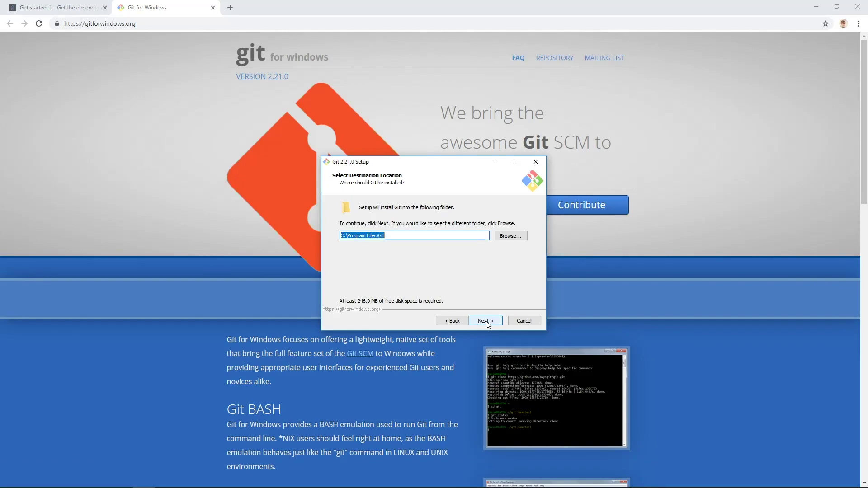
pyautogui.click(487, 320)
pyautogui.click(468, 288)
pyautogui.click(481, 321)
pyautogui.click(482, 321)
pyautogui.click(482, 321)
pyautogui.click(482, 320)
pyautogui.click(482, 321)
pyautogui.click(482, 321)
pyautogui.click(482, 321)
pyautogui.click(482, 321)
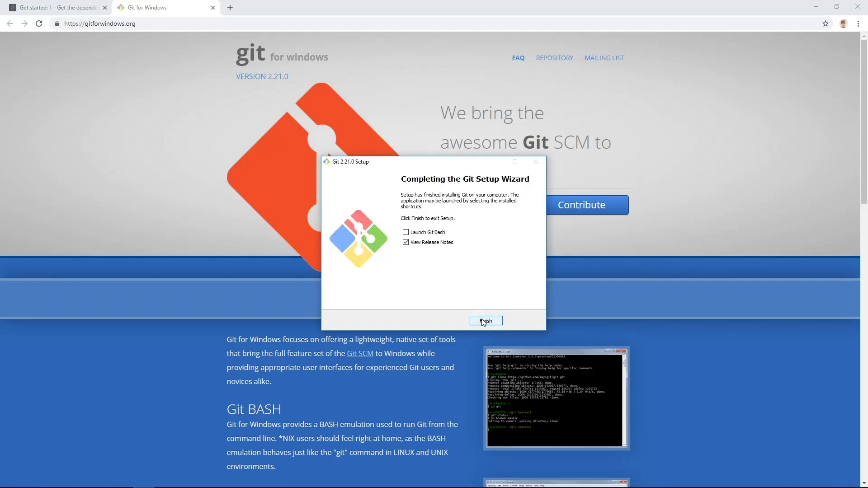
pyautogui.click(405, 242)
pyautogui.click(486, 321)
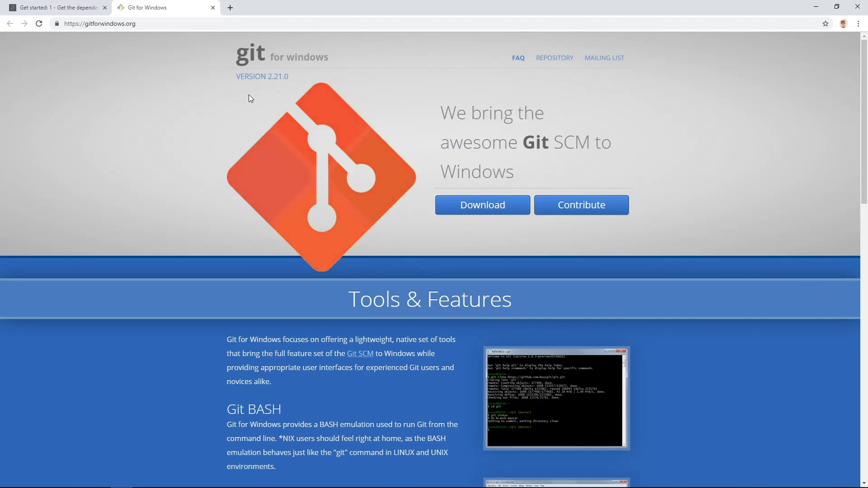
pyautogui.click(213, 7)
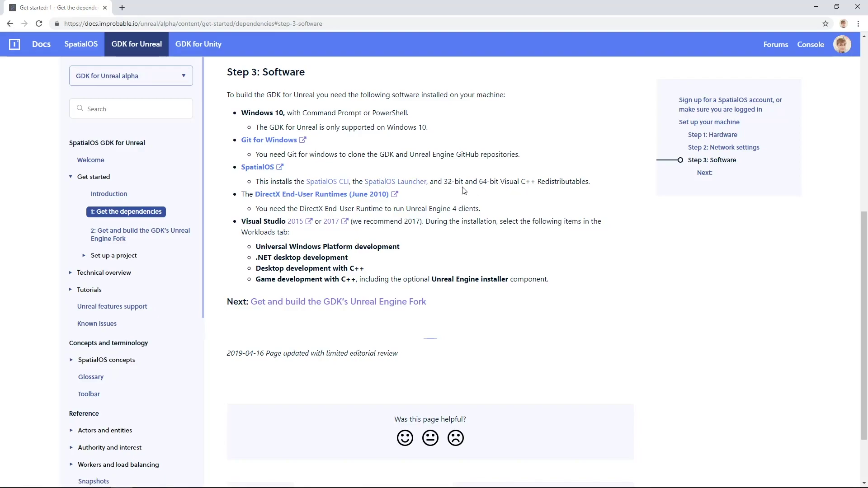
# Download the SpatialOS installer from the dependencies list and install SpatialOS, accepting its license agreement.
pyautogui.click(253, 170)
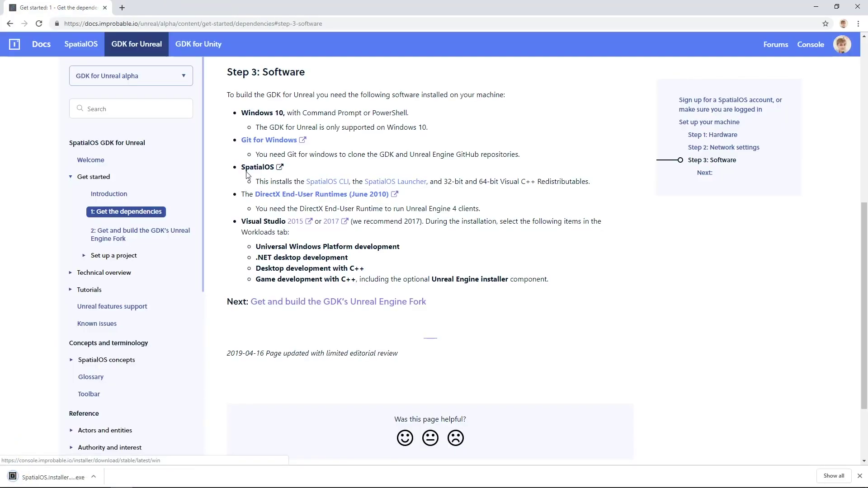
pyautogui.click(72, 480)
pyautogui.click(490, 324)
pyautogui.click(489, 322)
pyautogui.click(465, 323)
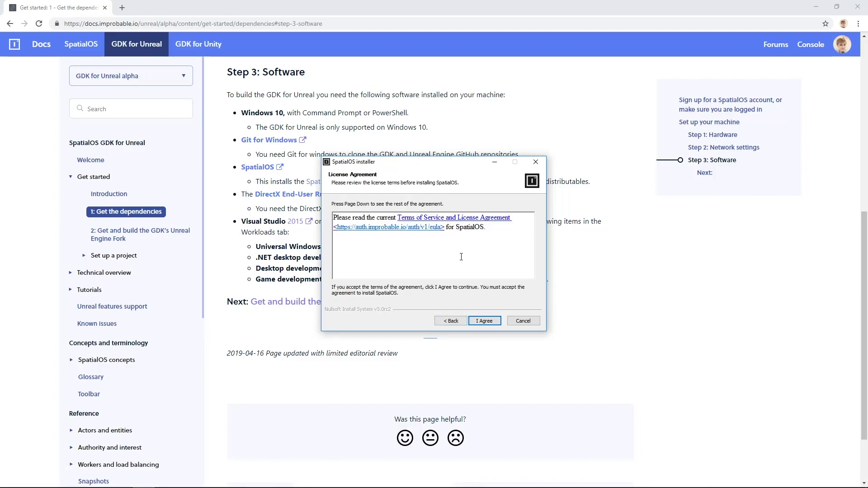
pyautogui.click(483, 321)
pyautogui.click(480, 321)
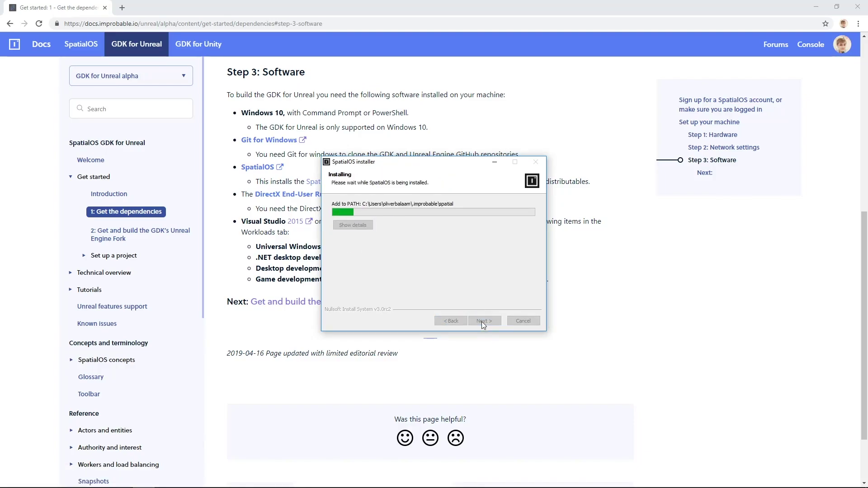
pyautogui.click(488, 321)
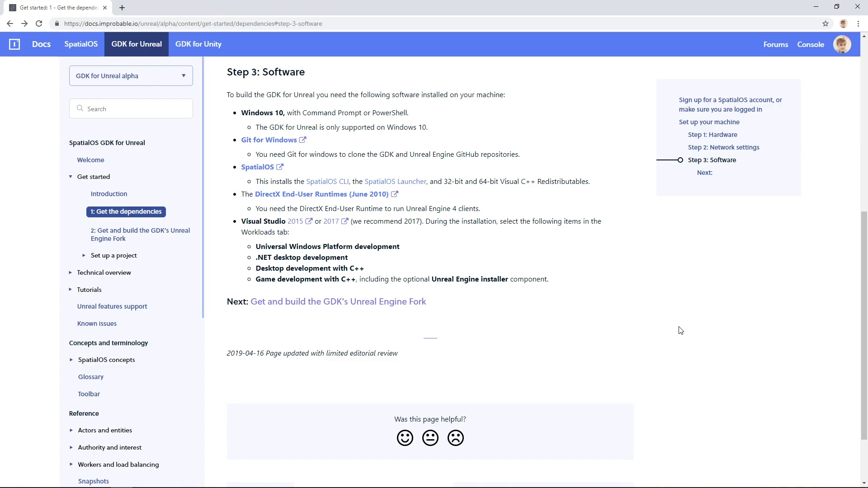
# Download DirectX End-User Runtimes (June 2010) from Microsoft, leaving out the MSN homepage and Bing search engine extra.
pyautogui.middleClick(339, 194)
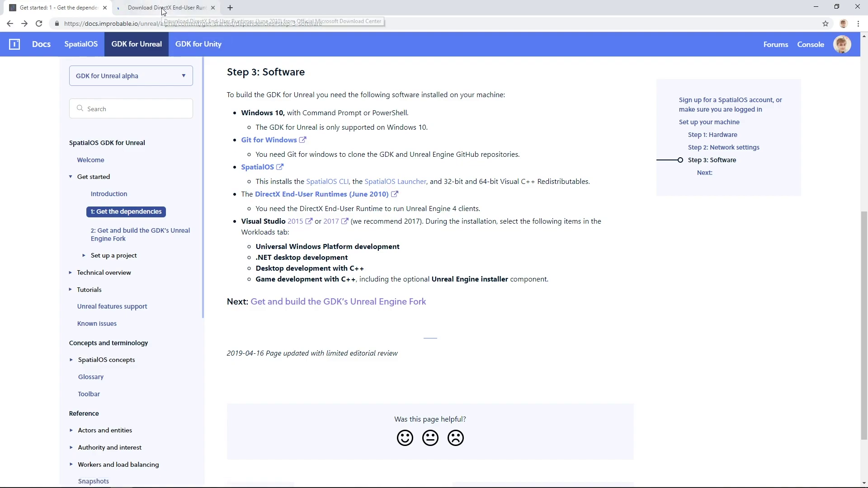
pyautogui.click(163, 8)
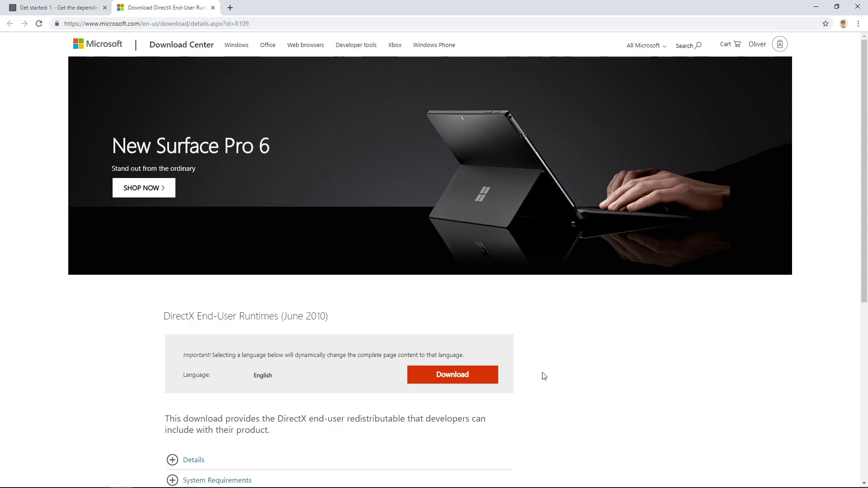
pyautogui.click(465, 378)
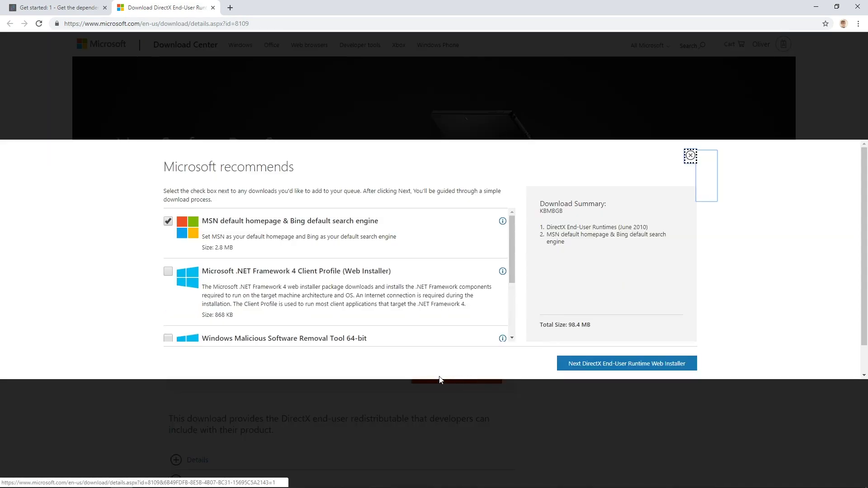
pyautogui.click(168, 222)
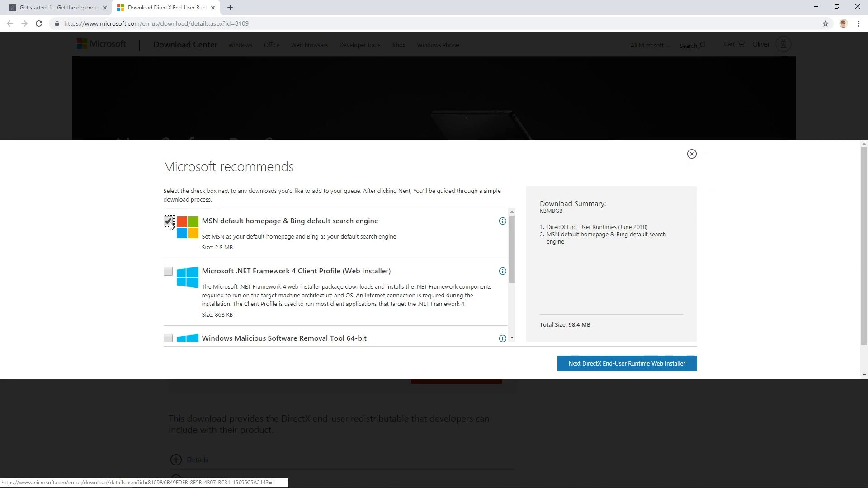
pyautogui.click(622, 368)
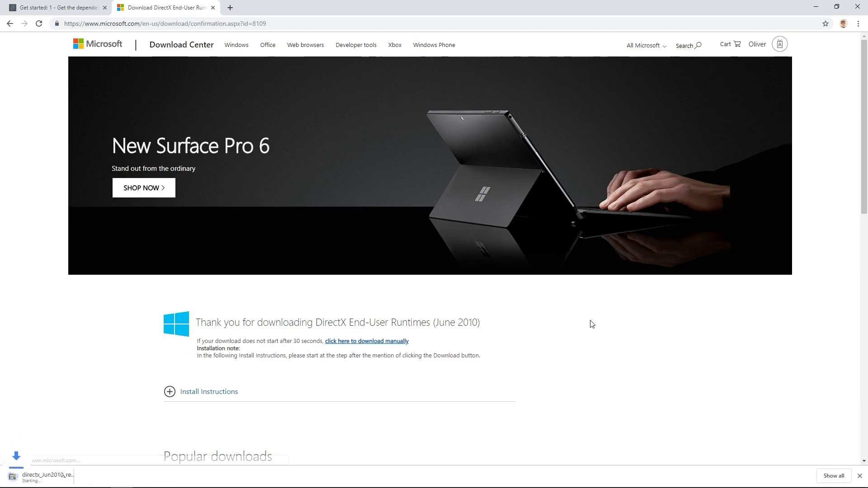
# Run the downloaded DirectX package, accept its license terms and extract the files to the Downloads folder.
pyautogui.click(72, 478)
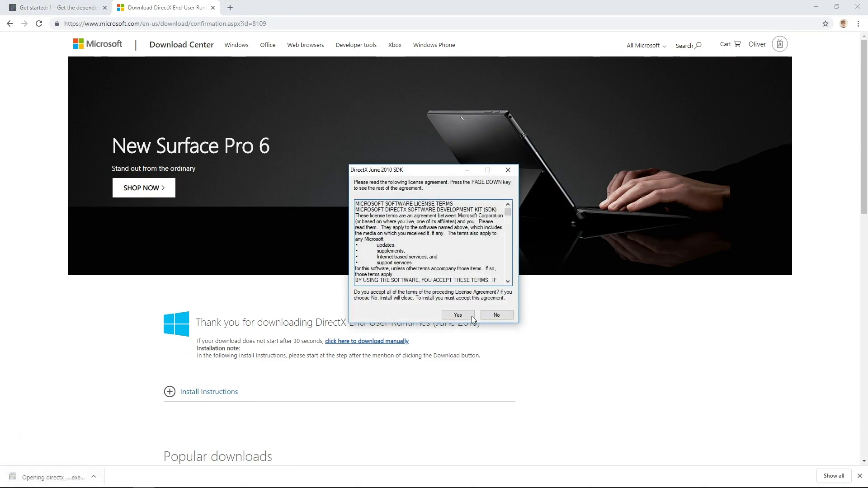
pyautogui.click(457, 315)
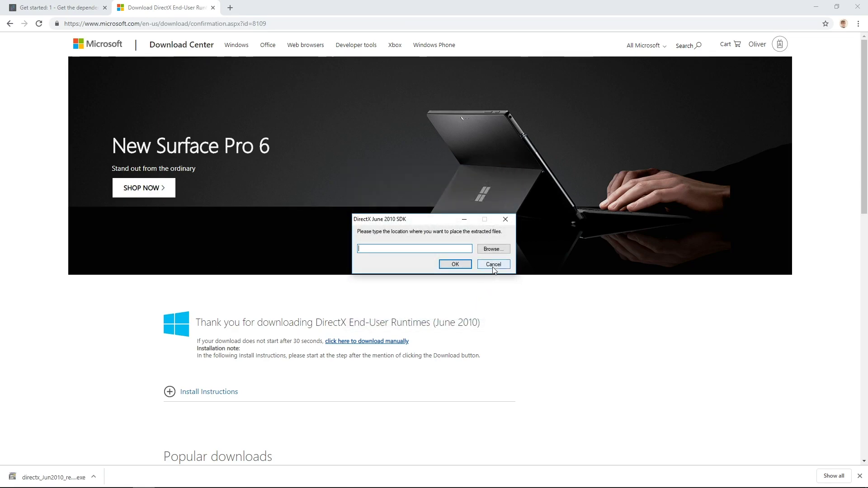
pyautogui.click(494, 249)
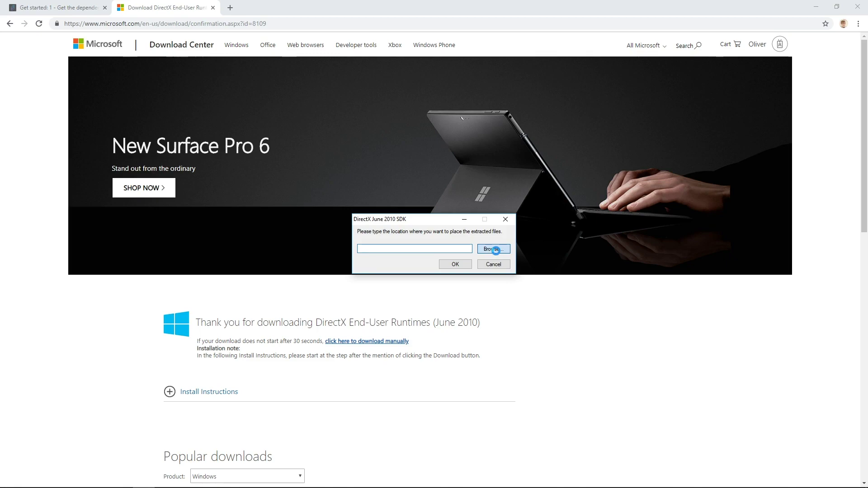
pyautogui.scroll(15, 468, 248)
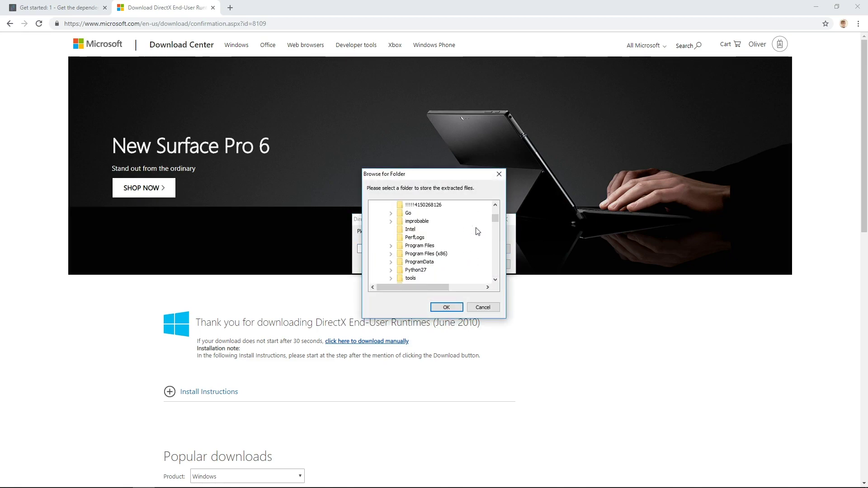
pyautogui.click(407, 262)
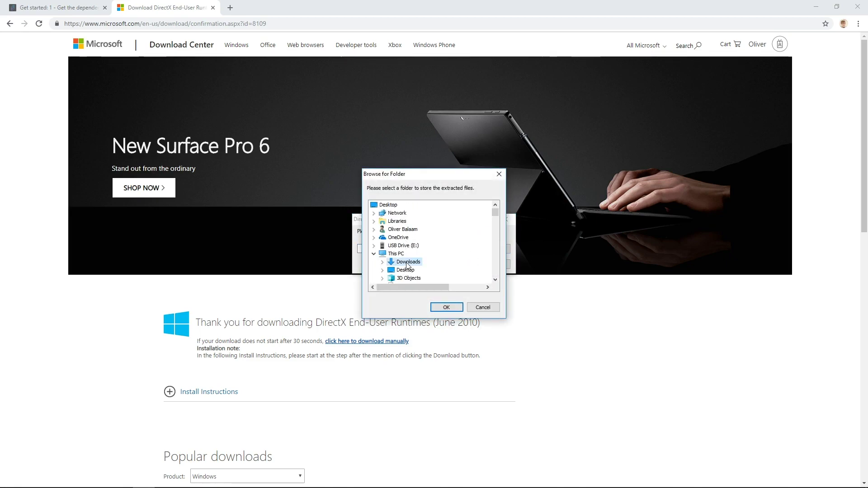
pyautogui.click(447, 307)
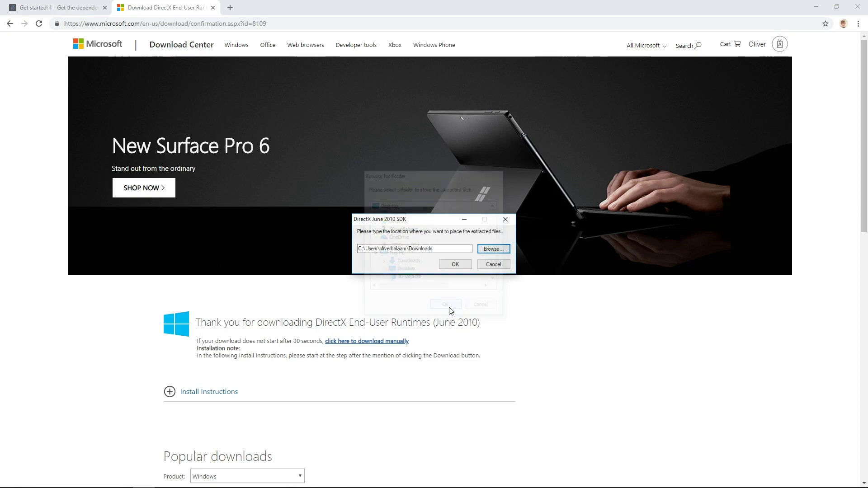
pyautogui.click(457, 264)
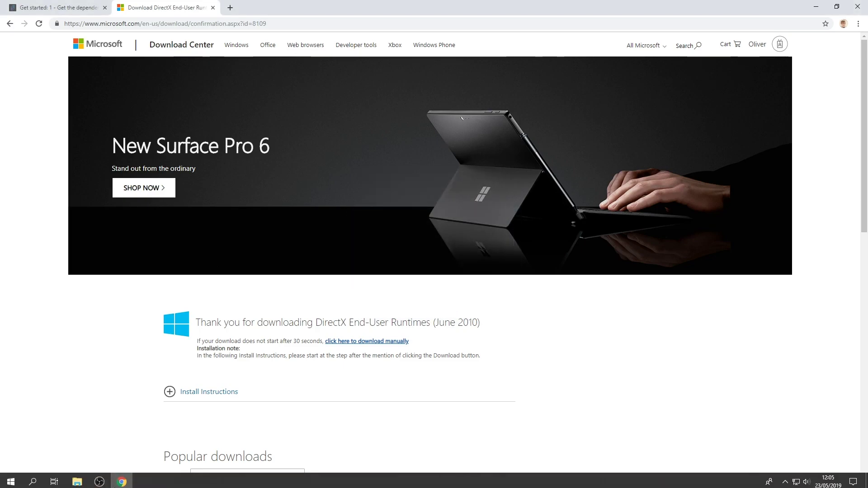
# Run DXSETUP.exe from the Downloads folder in File Explorer, accept the agreement and install the DirectX runtime components.
pyautogui.click(77, 479)
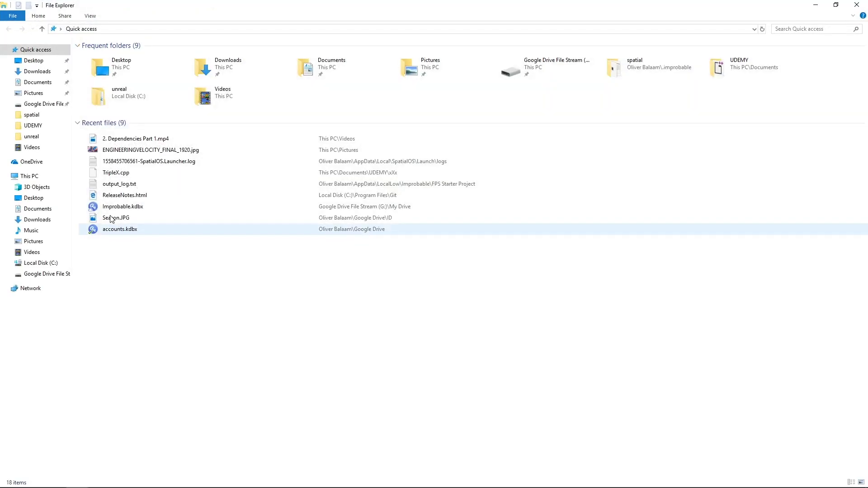
pyautogui.click(37, 71)
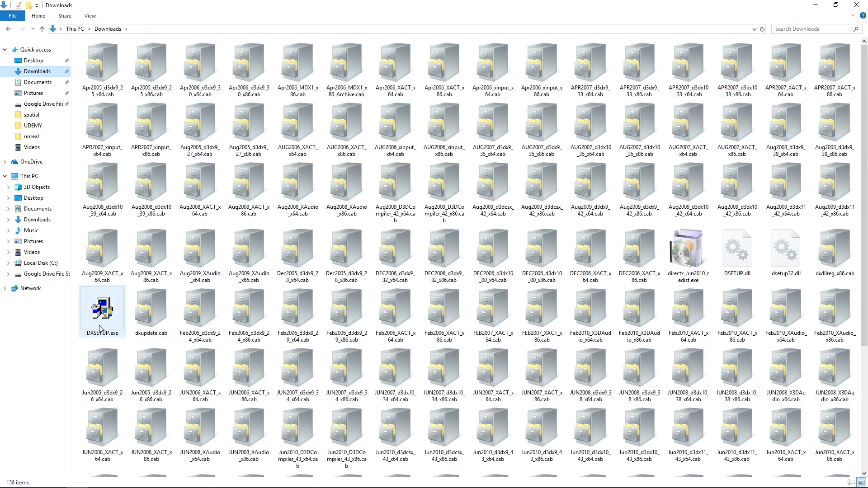
pyautogui.click(100, 311)
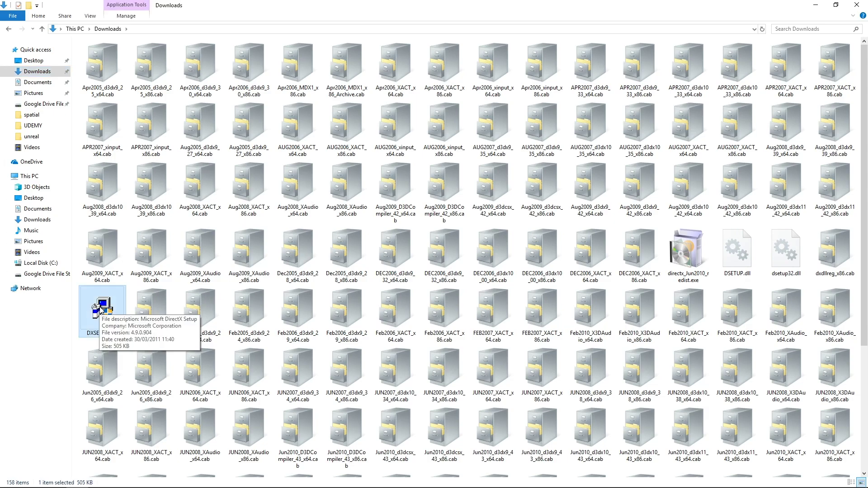
pyautogui.doubleClick(100, 311)
pyautogui.click(99, 143)
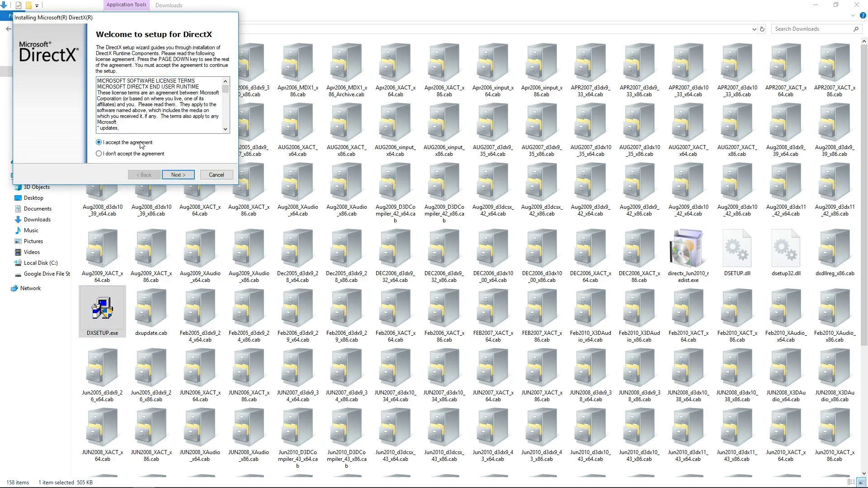
pyautogui.click(188, 179)
pyautogui.click(188, 180)
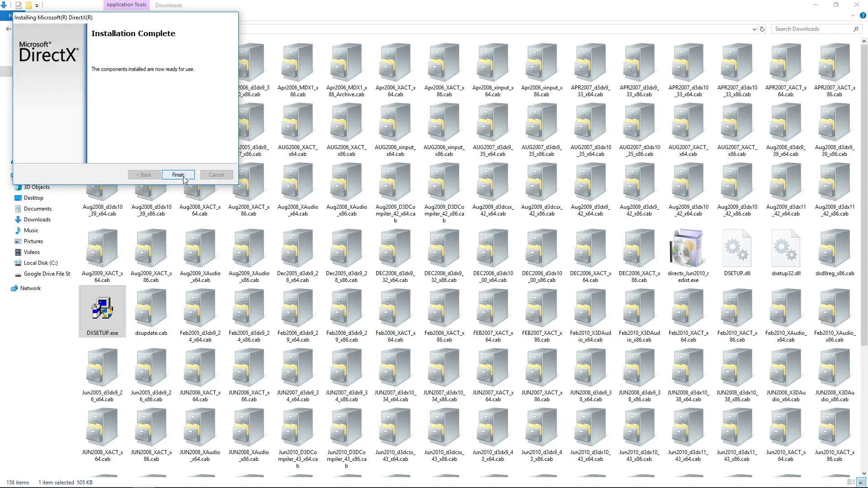
# Finish the DirectX setup, delete all files in the Downloads folder, and close File Explorer and the DirectX download page.
pyautogui.click(178, 175)
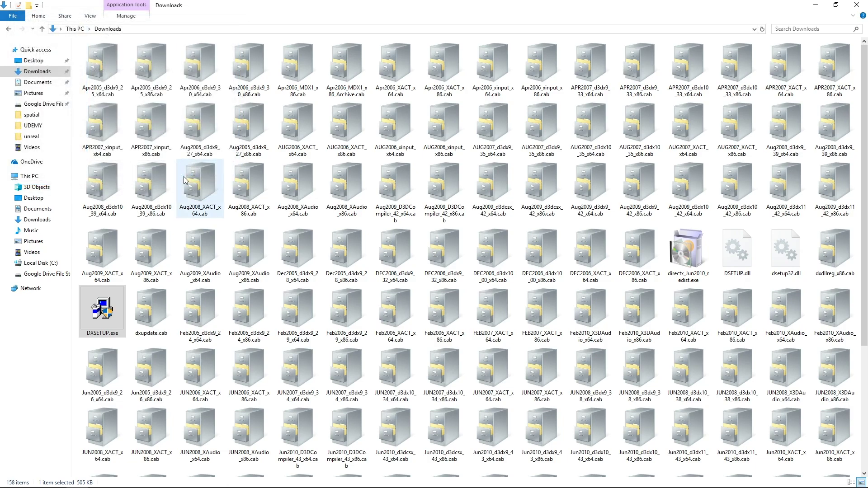
pyautogui.click(186, 177)
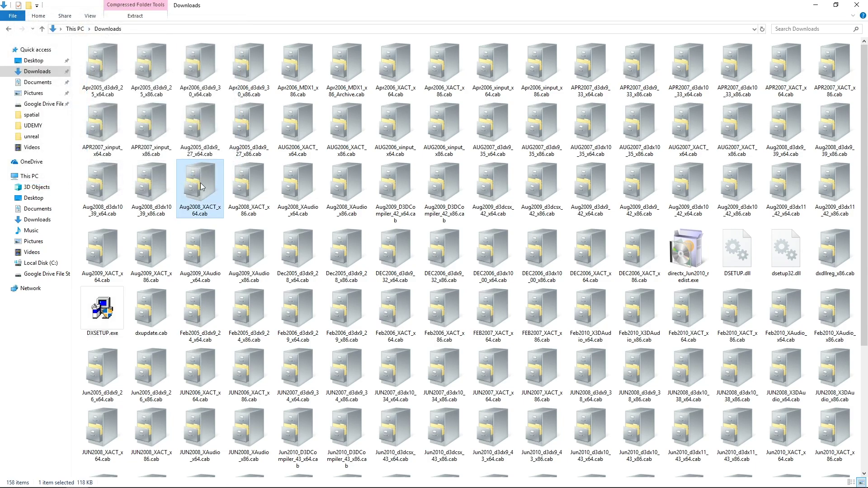
pyautogui.hotkey('ctrl', 'a')
pyautogui.press('Delete')
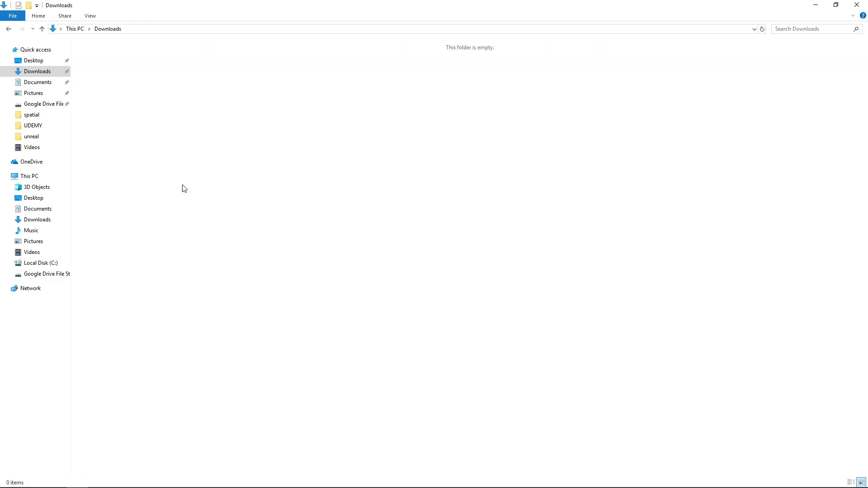
pyautogui.click(856, 5)
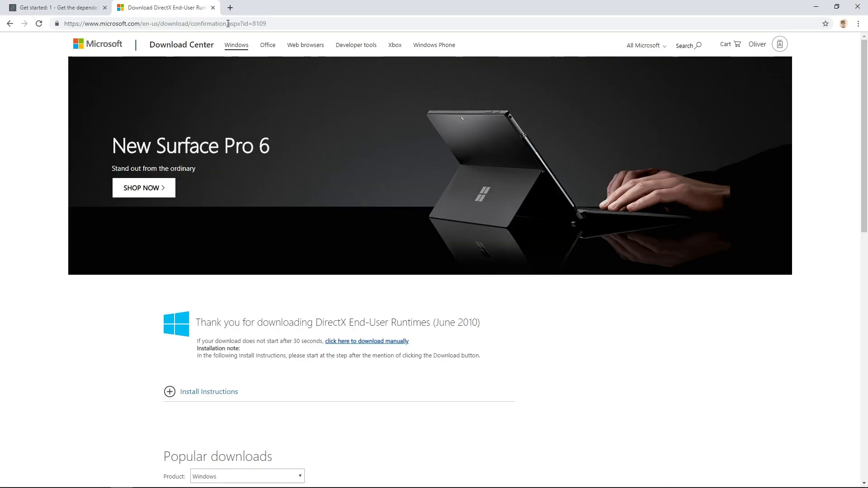
pyautogui.click(212, 8)
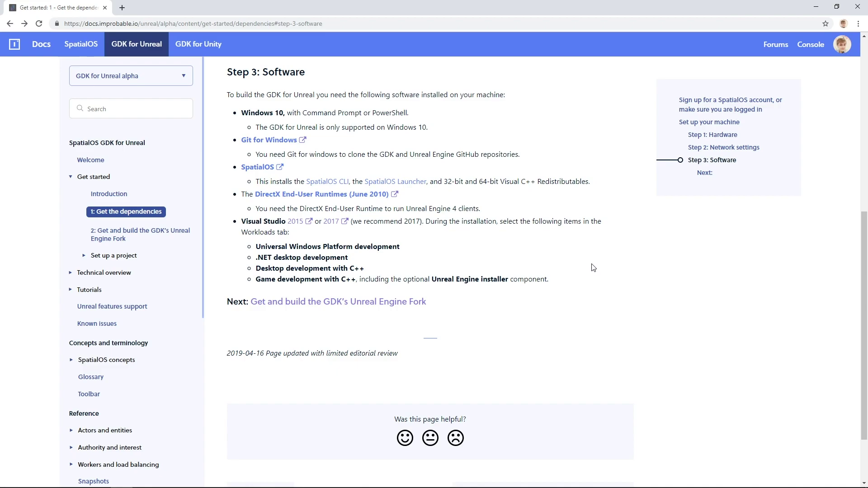
# Follow the dependencies list's Visual Studio 2017 link and download Visual Studio Professional 2017 (version 15.9) from the older downloads.
pyautogui.click(334, 227)
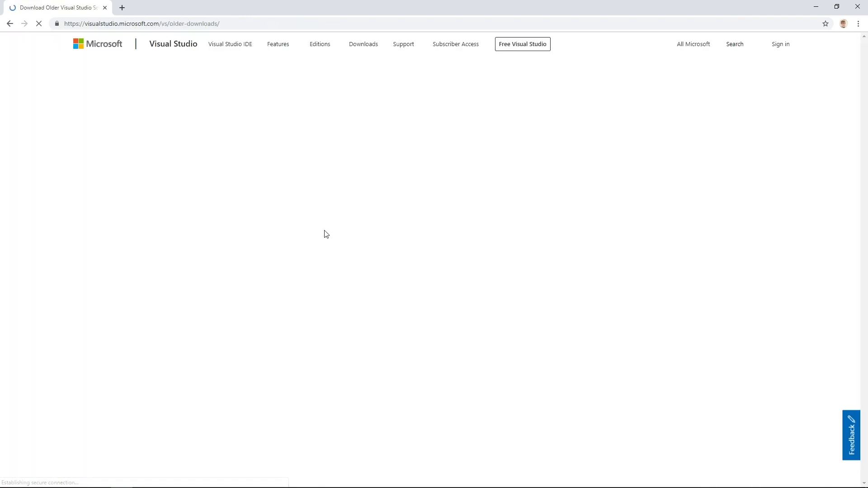
pyautogui.scroll(-1, 341, 240)
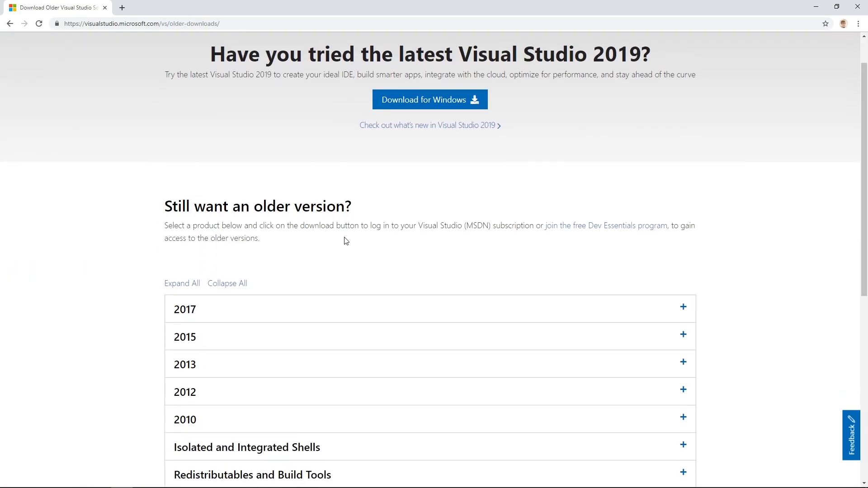
pyautogui.scroll(1, 346, 240)
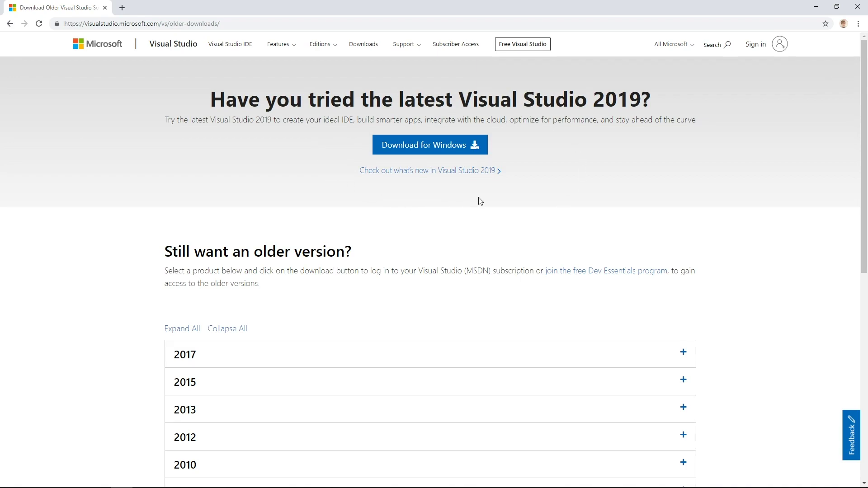
pyautogui.moveTo(643, 107); pyautogui.dragTo(585, 103)
pyautogui.click(594, 109)
pyautogui.click(277, 357)
pyautogui.scroll(-4, 280, 339)
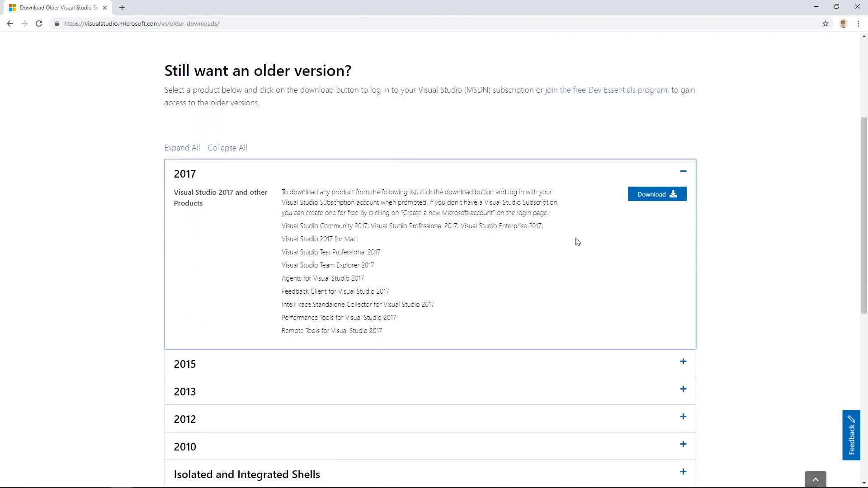
pyautogui.click(664, 196)
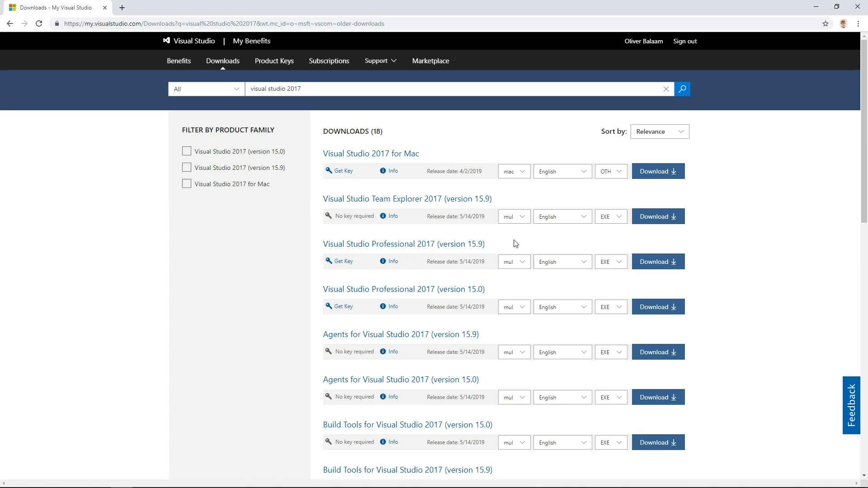
pyautogui.click(644, 266)
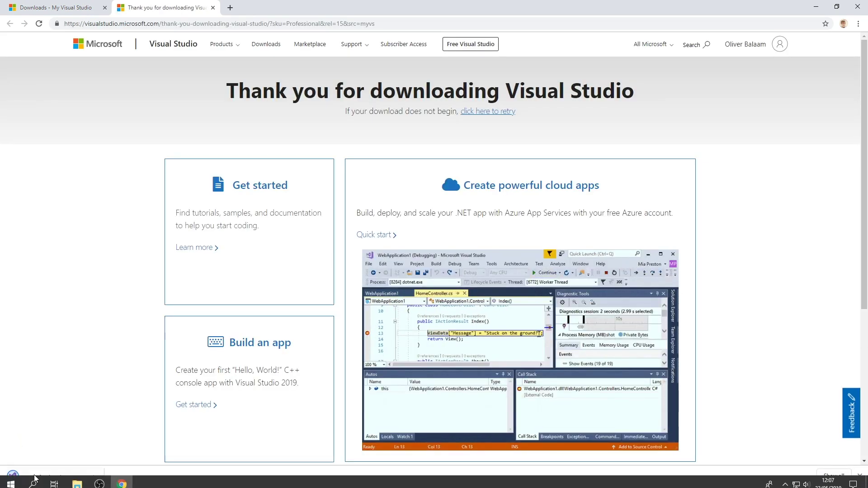
# Run the downloaded Visual Studio Installer and agree to its license terms to reach the workload selection.
pyautogui.click(51, 476)
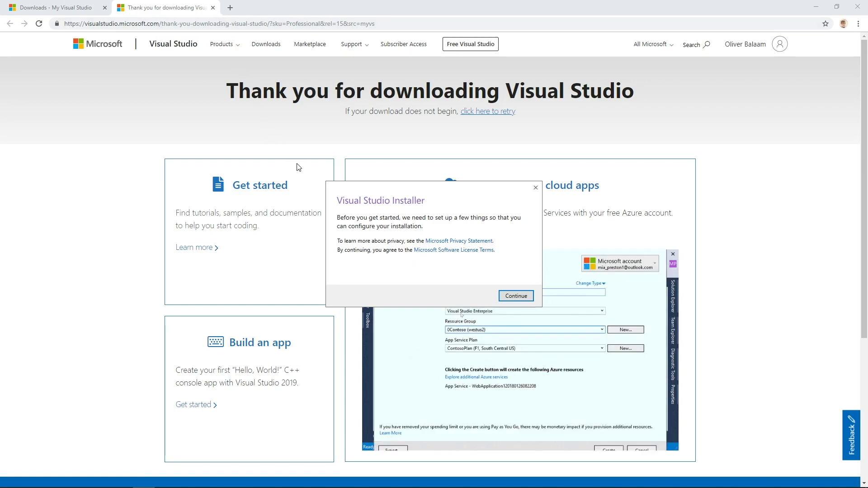
pyautogui.moveTo(333, 188); pyautogui.dragTo(289, 137)
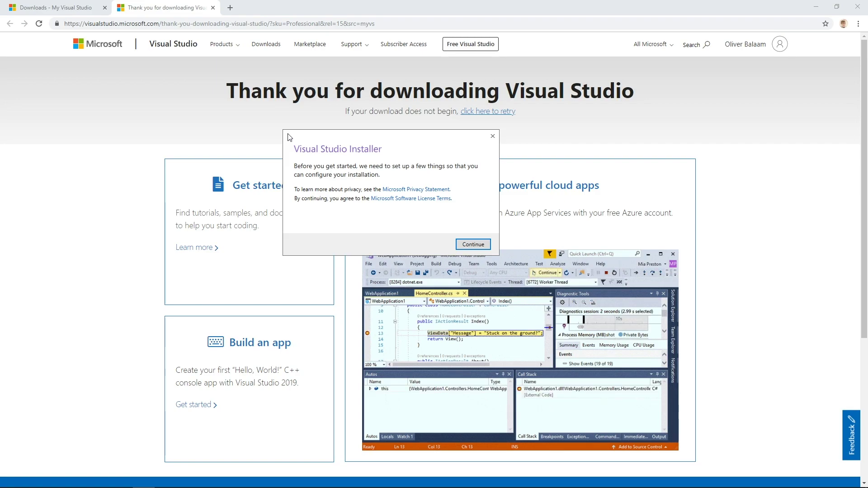
pyautogui.click(470, 245)
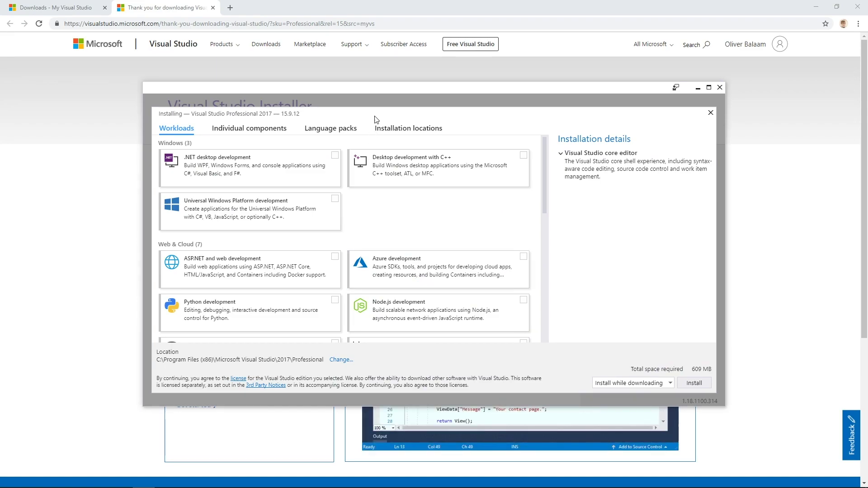
# Return the browser to the GDK dependencies page and place it side by side with the Visual Studio Installer.
pyautogui.moveTo(374, 92); pyautogui.dragTo(518, 99)
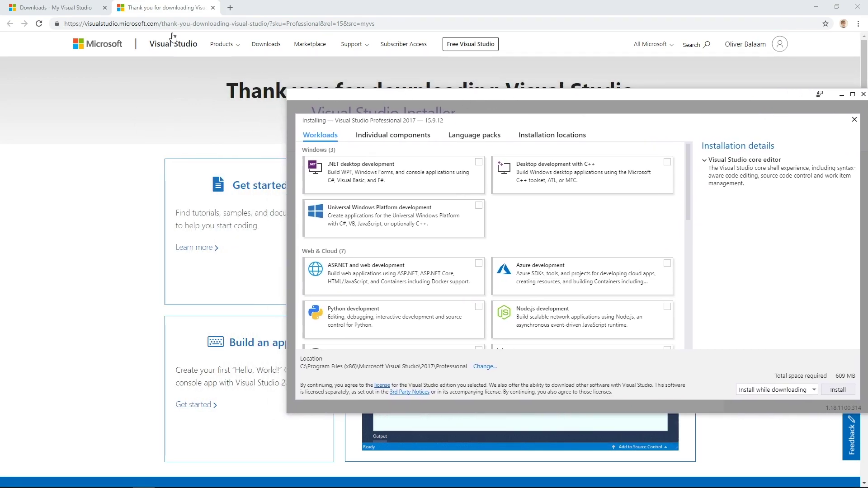
pyautogui.click(212, 8)
pyautogui.click(9, 24)
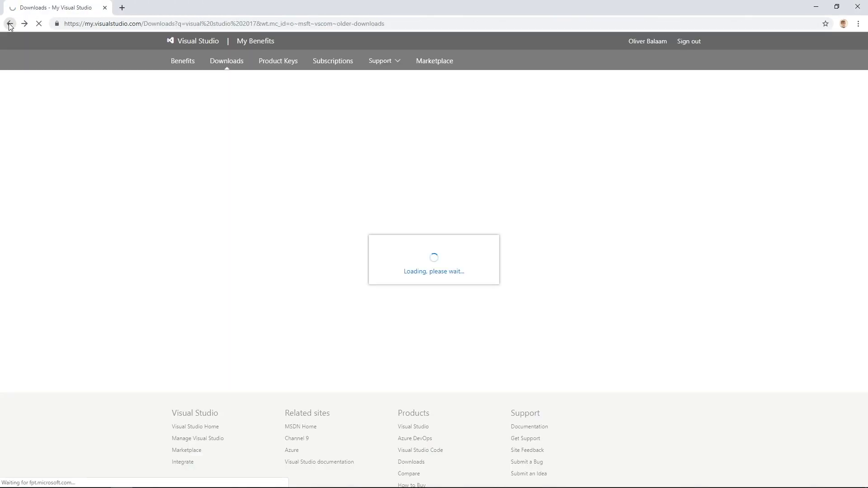
pyautogui.click(9, 23)
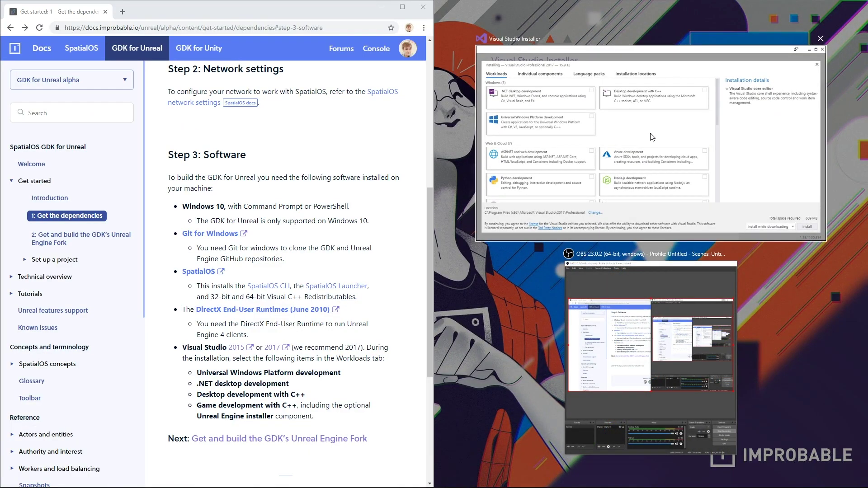
pyautogui.click(652, 137)
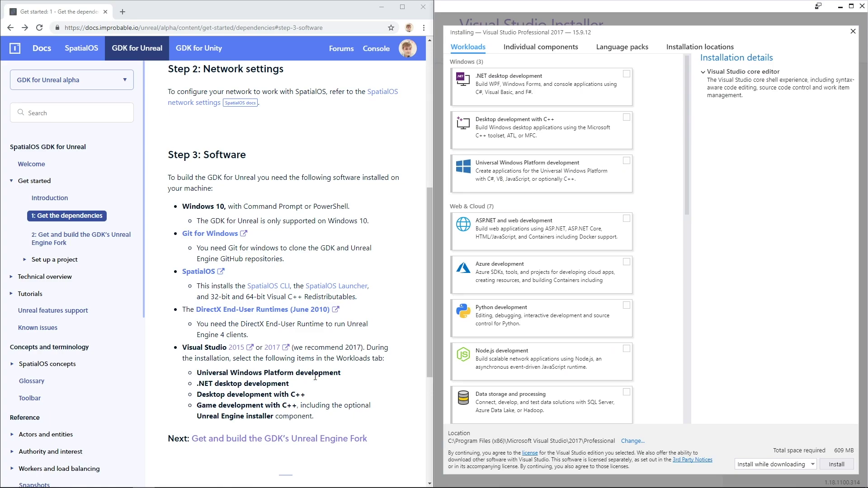
# Select the Universal Windows Platform development, .NET desktop development and Desktop development with C++ workloads.
pyautogui.click(626, 163)
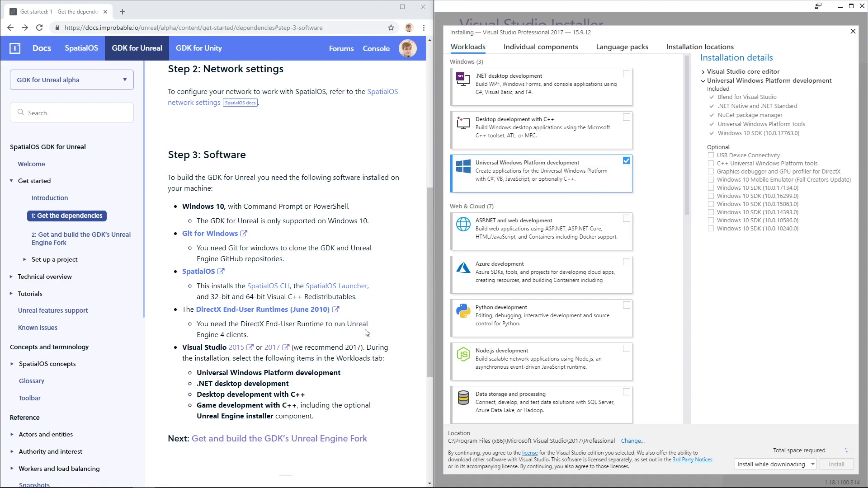
pyautogui.click(626, 74)
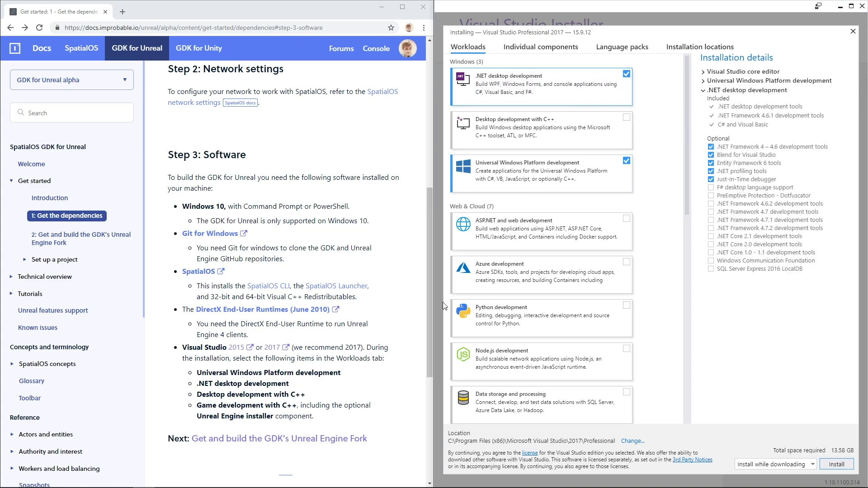
pyautogui.click(626, 118)
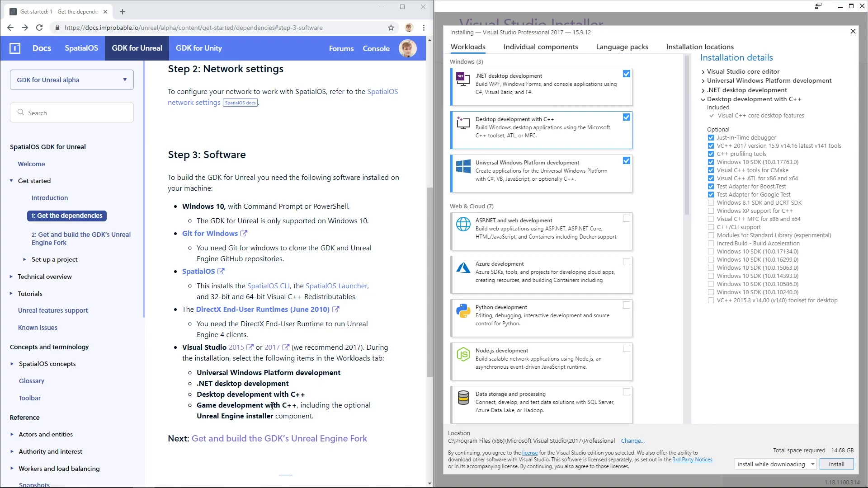
# Add the Game development with C++ workload with the optional Unreal Engine installer component, and install Visual Studio Professional 2017.
pyautogui.moveTo(684, 103); pyautogui.dragTo(660, 294)
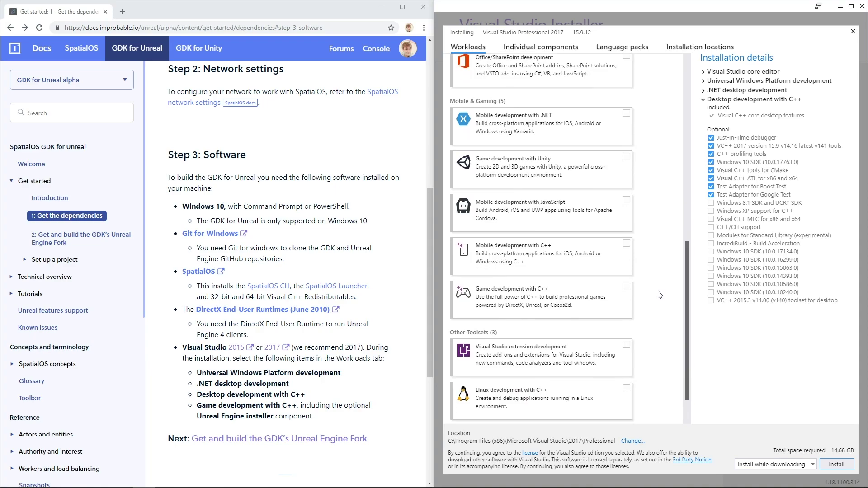
pyautogui.click(624, 286)
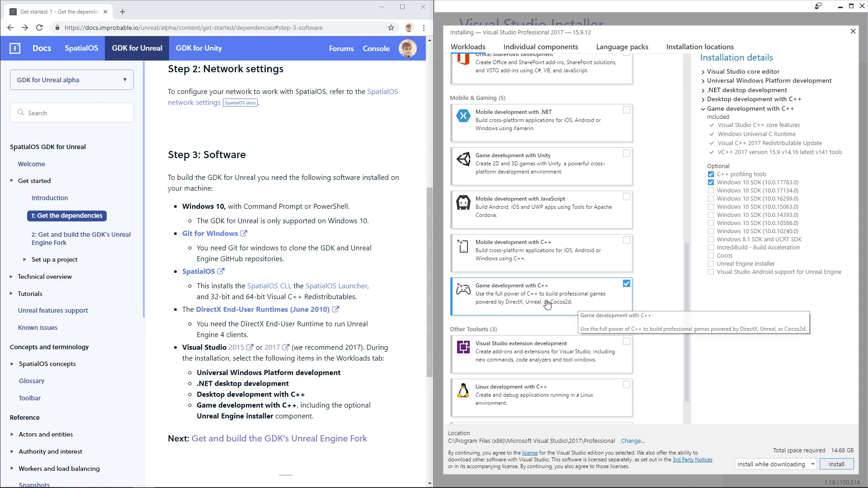
pyautogui.click(722, 267)
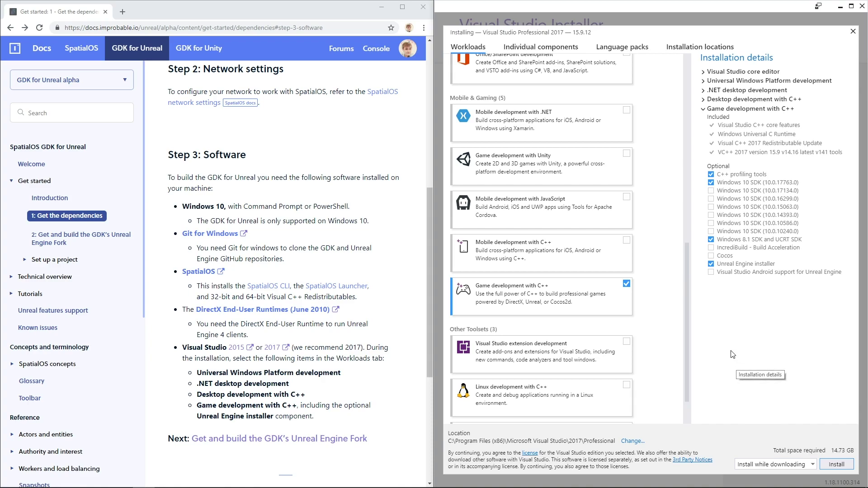
pyautogui.click(835, 465)
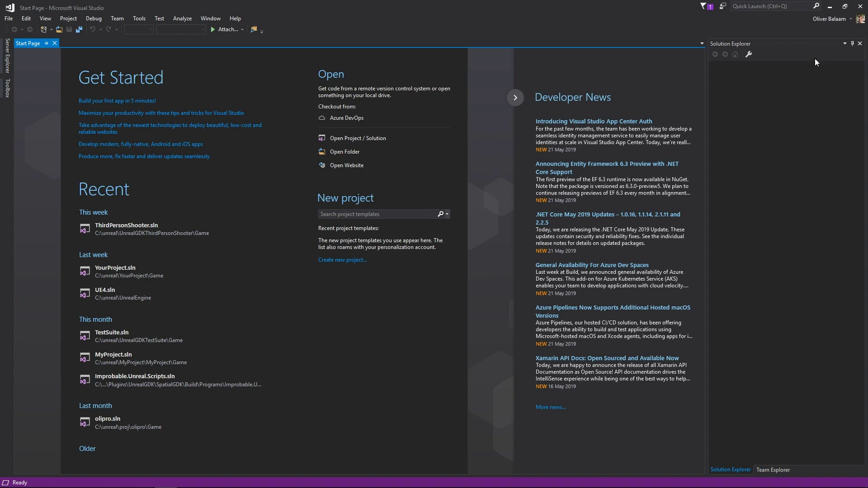
# Close Visual Studio and its installer, and maximize the browser showing the GDK dependencies page.
pyautogui.click(860, 7)
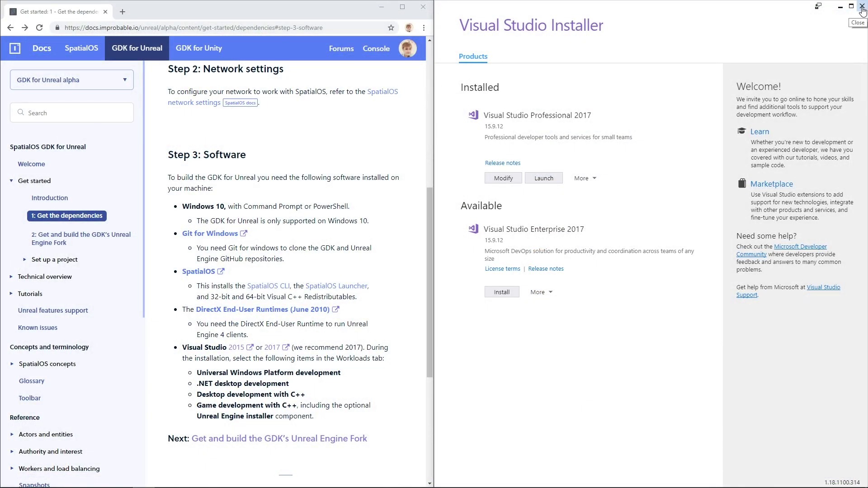
pyautogui.click(861, 10)
pyautogui.moveTo(326, 9); pyautogui.dragTo(355, 1)
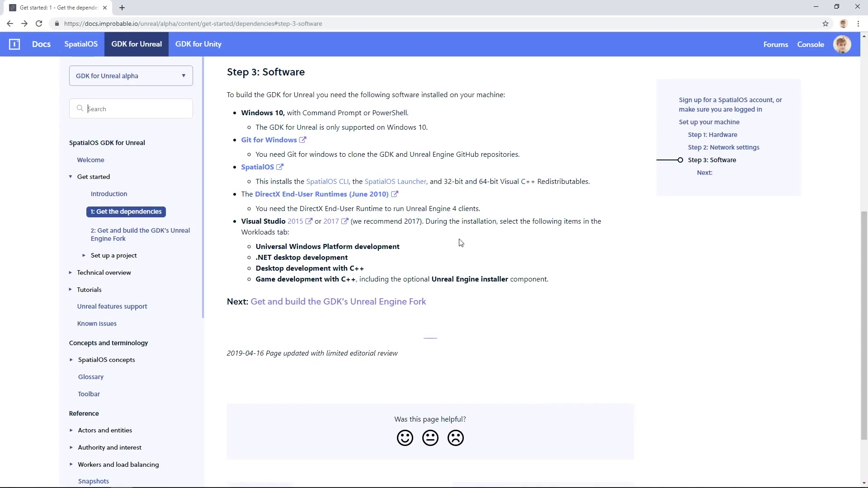